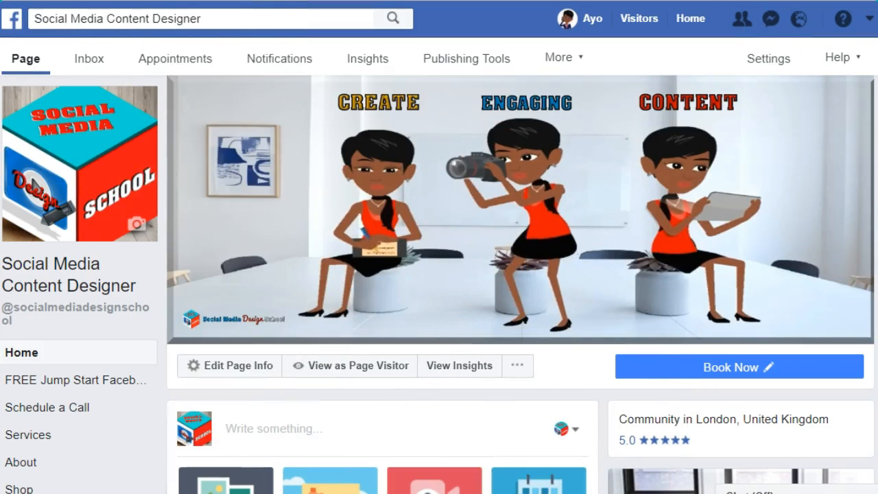
- Look over the page's post composer and its sharing options, closing the empty post and the notification
{"action": "scroll", "coordinate": [521, 284], "scroll_direction": "down", "scroll_amount": 1}
{"action": "scroll", "coordinate": [520, 284], "scroll_direction": "down", "scroll_amount": 2}
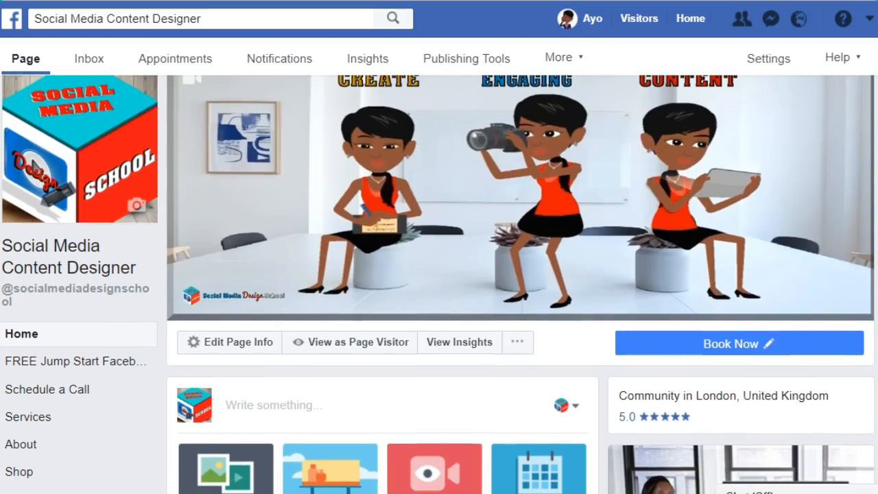
{"action": "scroll", "coordinate": [521, 284], "scroll_direction": "down", "scroll_amount": 2}
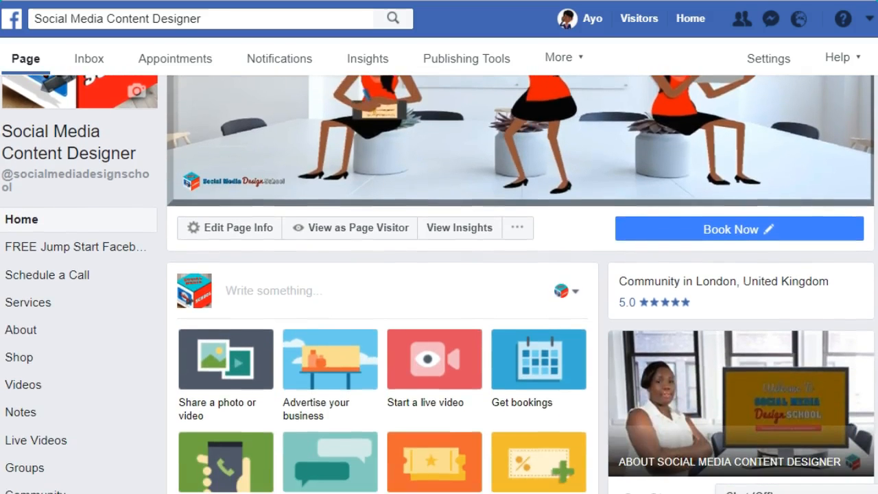
{"action": "scroll", "coordinate": [521, 284], "scroll_direction": "down", "scroll_amount": 1}
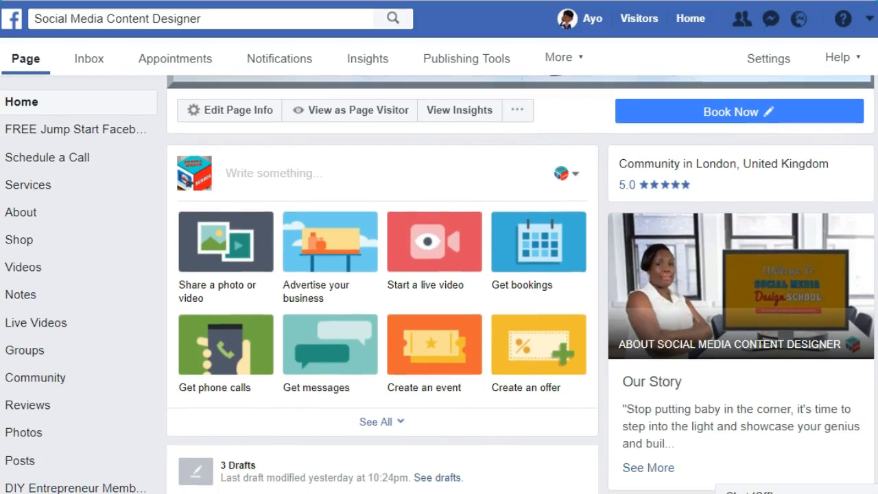
{"action": "scroll", "coordinate": [438, 284], "scroll_direction": "down", "scroll_amount": 1}
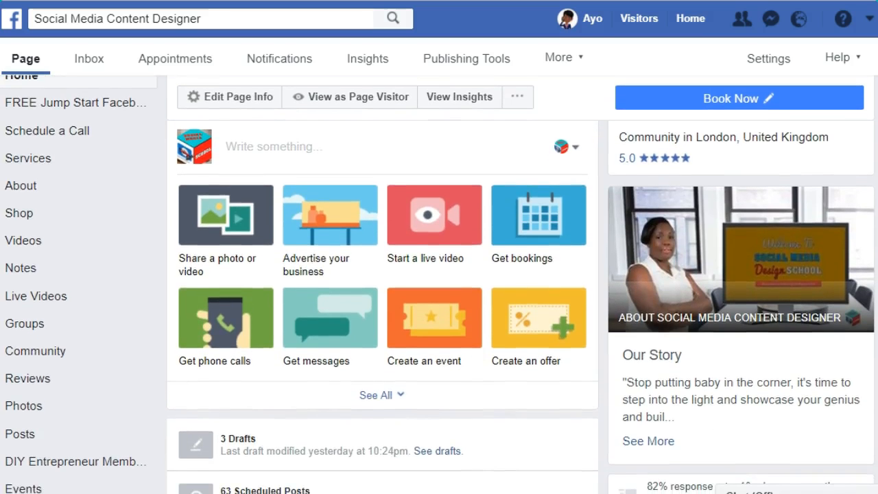
{"action": "scroll", "coordinate": [437, 284], "scroll_direction": "up", "scroll_amount": 1}
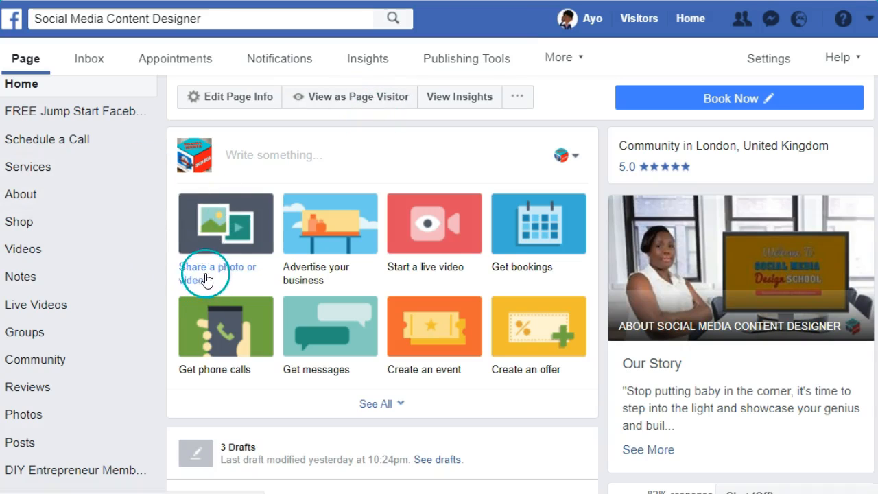
{"action": "left_click", "coordinate": [274, 166]}
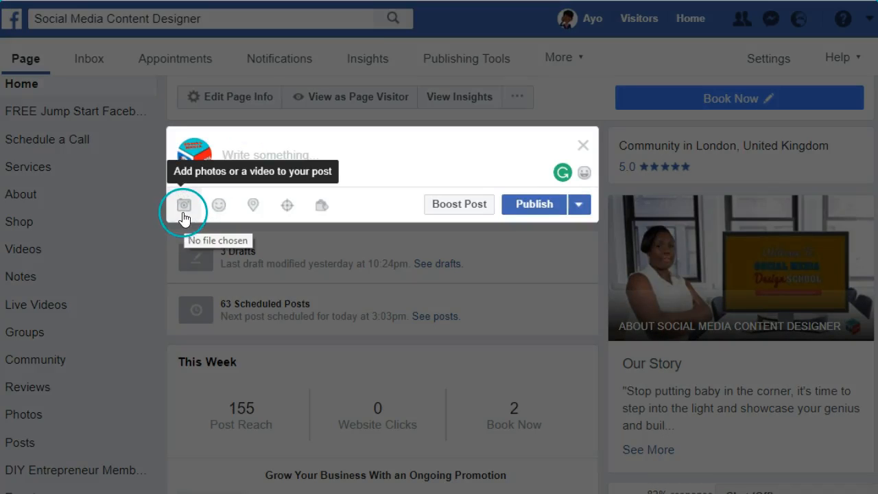
{"action": "left_click", "coordinate": [584, 151]}
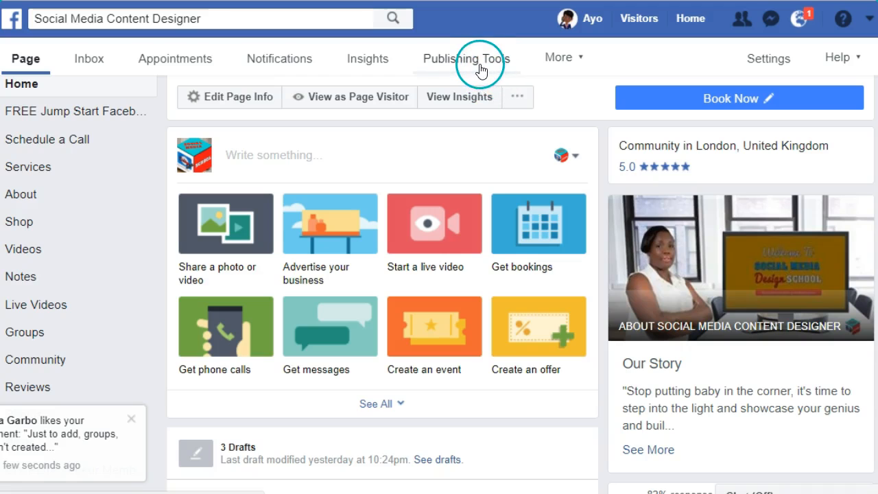
{"action": "left_click", "coordinate": [133, 418]}
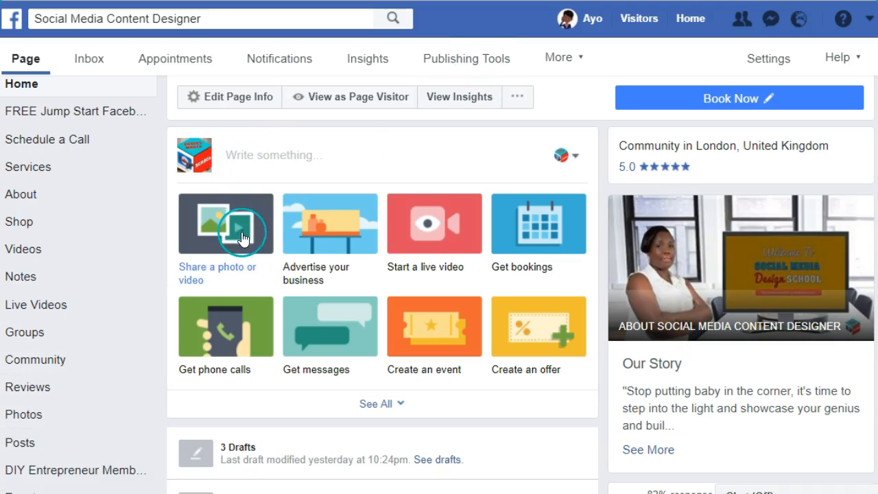
- Start a new photo album from the page's photo and video sharing options
{"action": "left_click", "coordinate": [245, 221]}
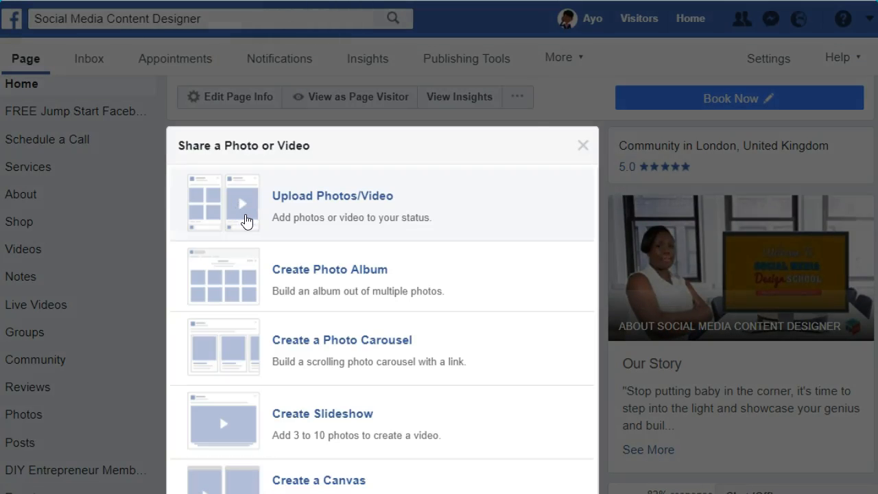
{"action": "scroll", "coordinate": [439, 274], "scroll_direction": "down", "scroll_amount": 1}
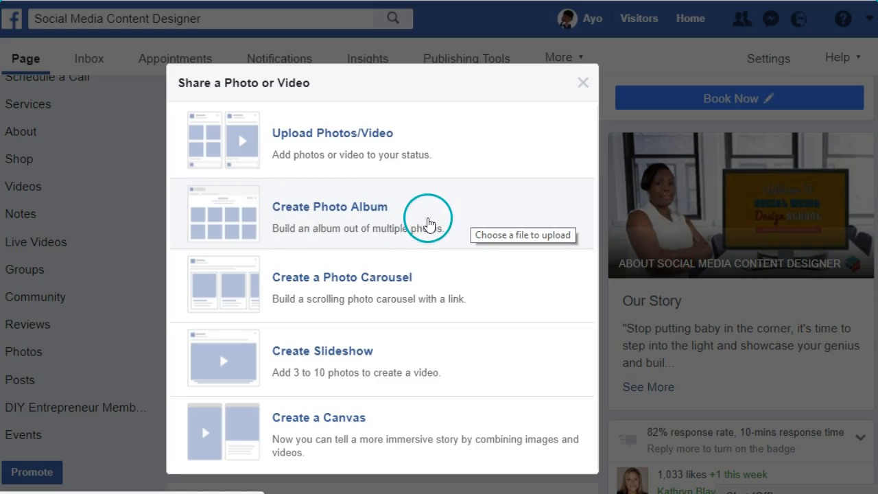
{"action": "left_click", "coordinate": [419, 186]}
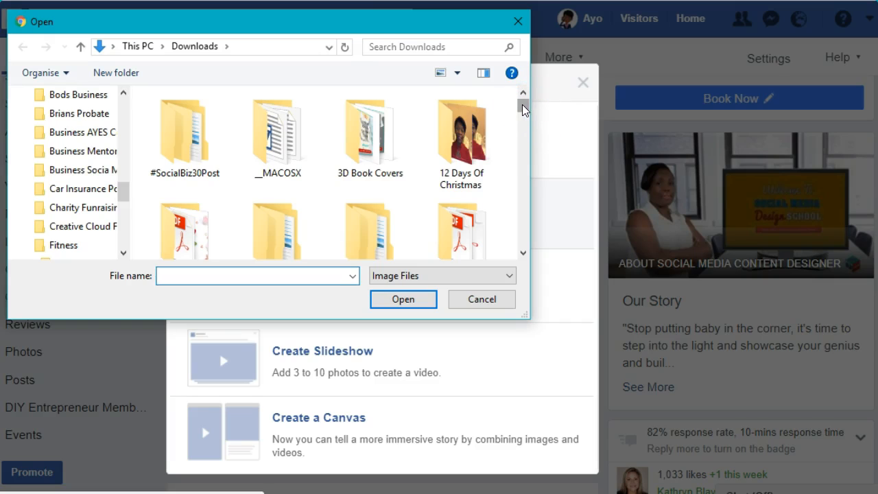
- Upload all five photos from the "Mock up Photos of Moi" folder in Downloads to the album
{"action": "left_click_drag", "start_coordinate": [523, 110], "coordinate": [523, 184]}
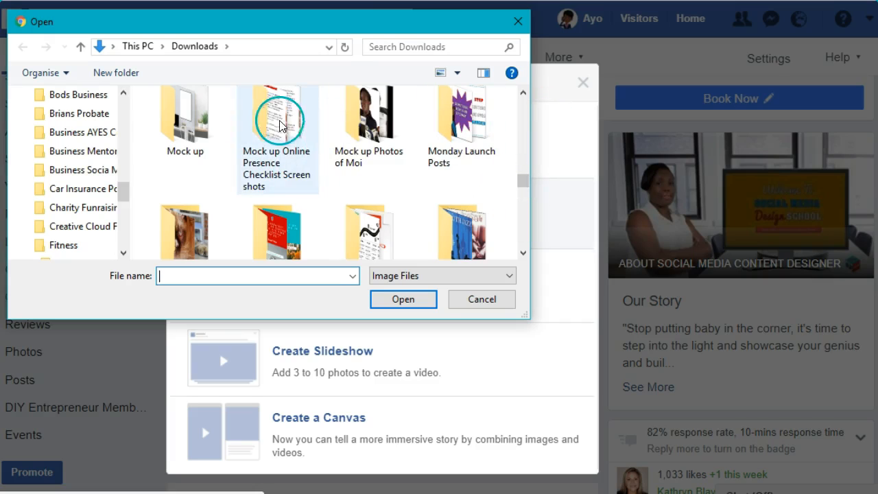
{"action": "double_click", "coordinate": [190, 115]}
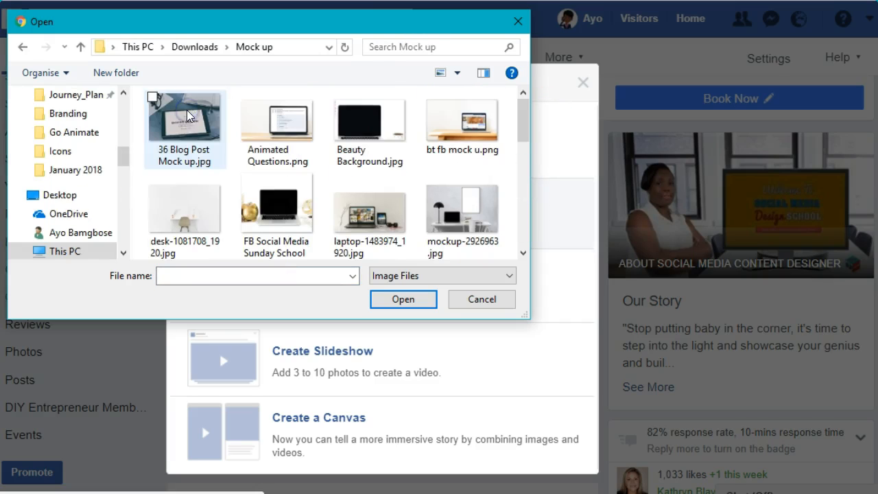
{"action": "left_click", "coordinate": [20, 46]}
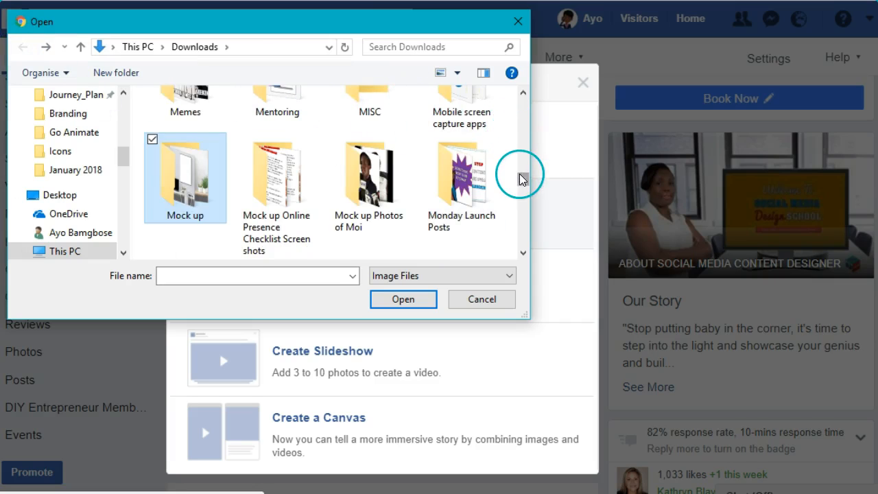
{"action": "double_click", "coordinate": [381, 186]}
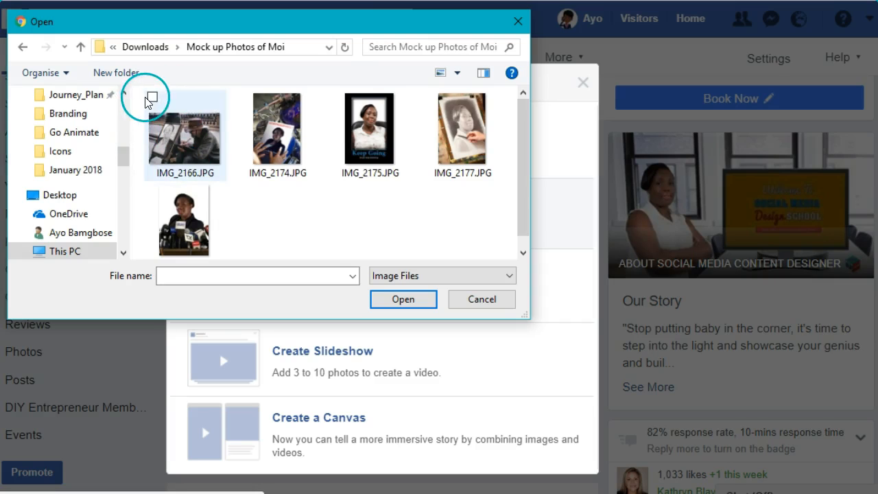
{"action": "left_click_drag", "start_coordinate": [138, 101], "coordinate": [506, 266]}
{"action": "left_click", "coordinate": [423, 299]}
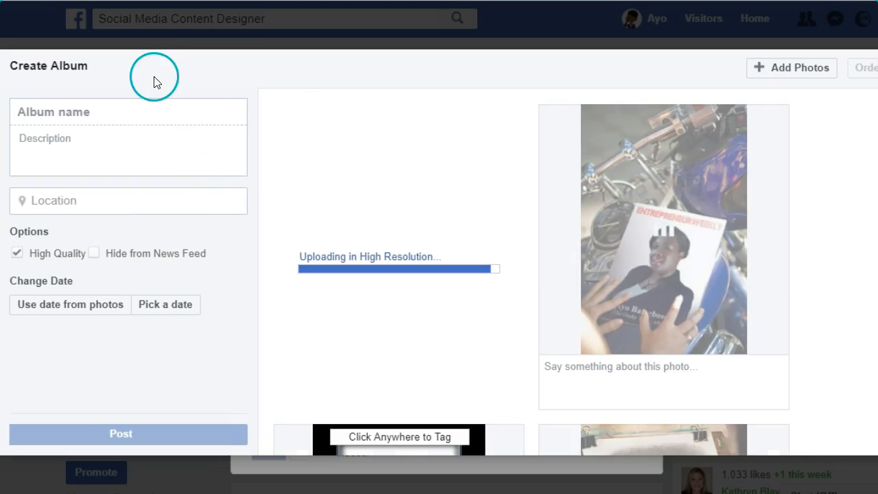
- Name the album "Mock-up Designs" and describe it: "These are just some of the designs created for our clients in helping to showcase their products and services."
{"action": "left_click", "coordinate": [87, 111]}
{"action": "left_click", "coordinate": [94, 107]}
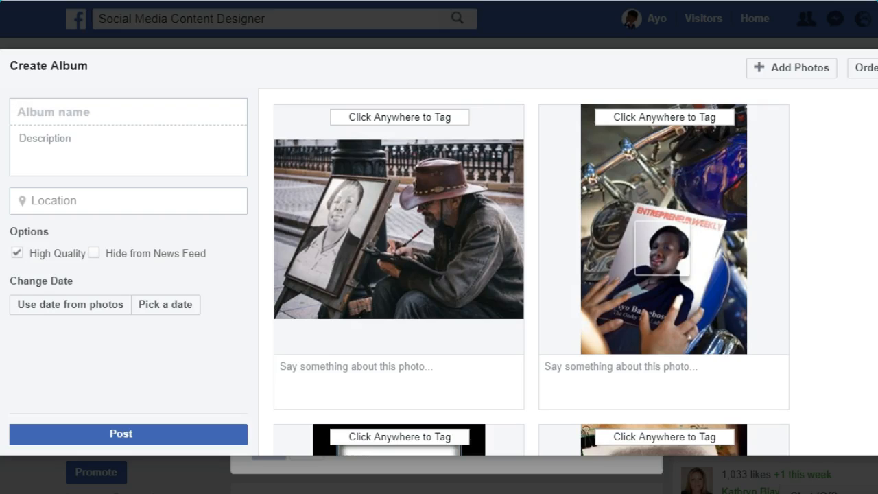
{"action": "type", "text": "Mock-up Designs"}
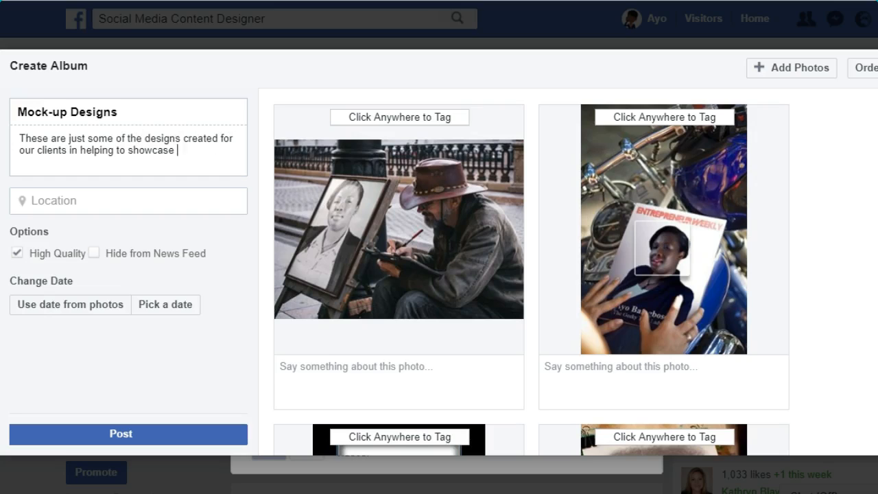
{"action": "type", "text": "roducts and services."}
{"action": "left_click", "coordinate": [65, 153]}
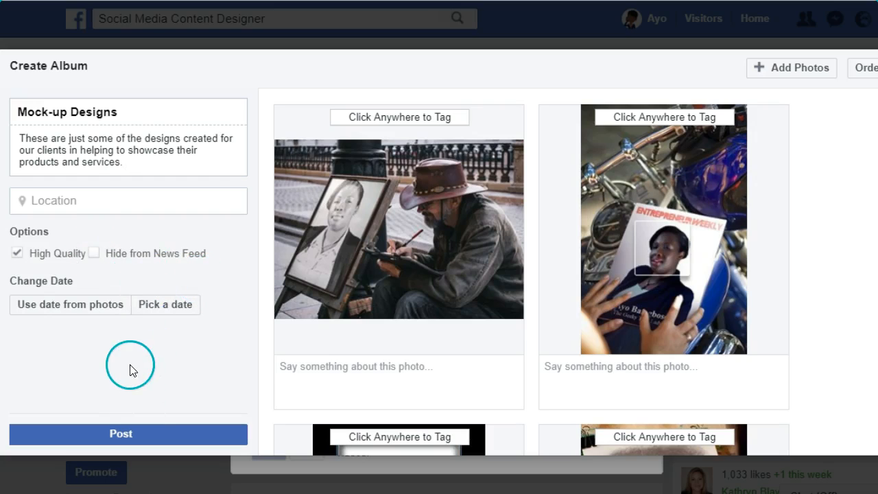
- Switch the album's date option to a picked date of 1 February 2018
{"action": "left_click", "coordinate": [58, 305]}
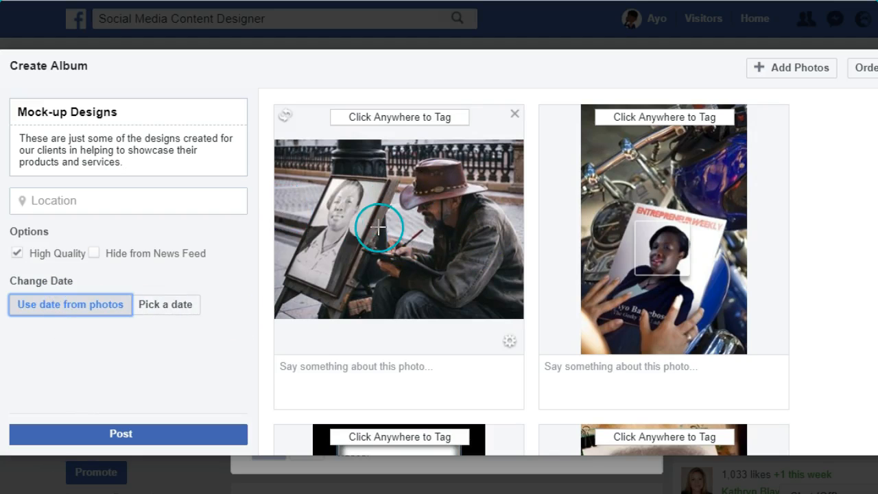
{"action": "left_click", "coordinate": [117, 305]}
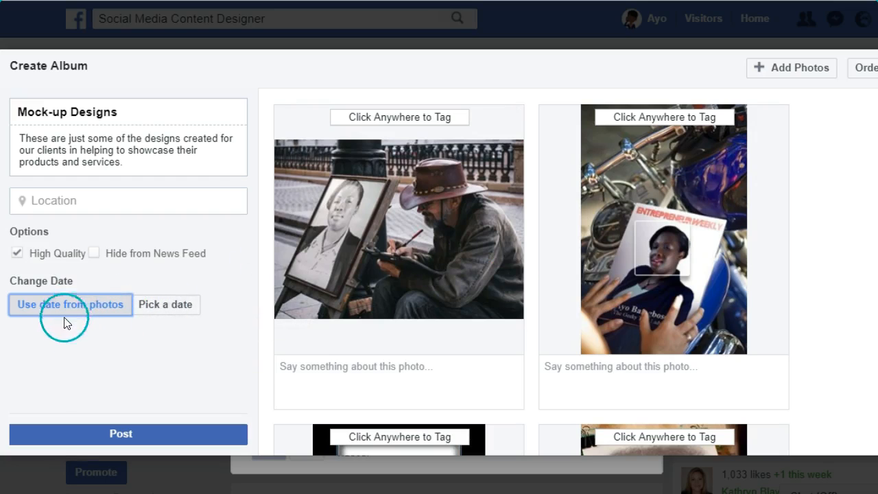
{"action": "left_click", "coordinate": [160, 310]}
{"action": "left_click", "coordinate": [115, 306]}
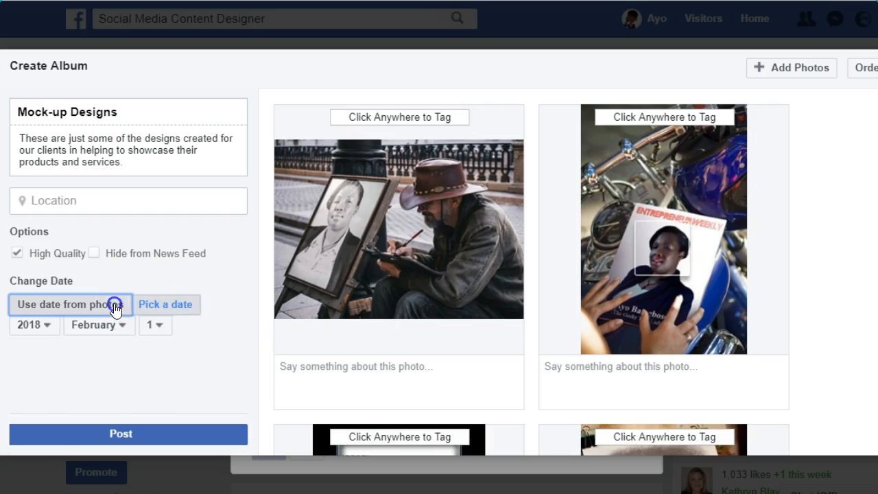
{"action": "left_click", "coordinate": [158, 306]}
{"action": "left_click", "coordinate": [120, 371]}
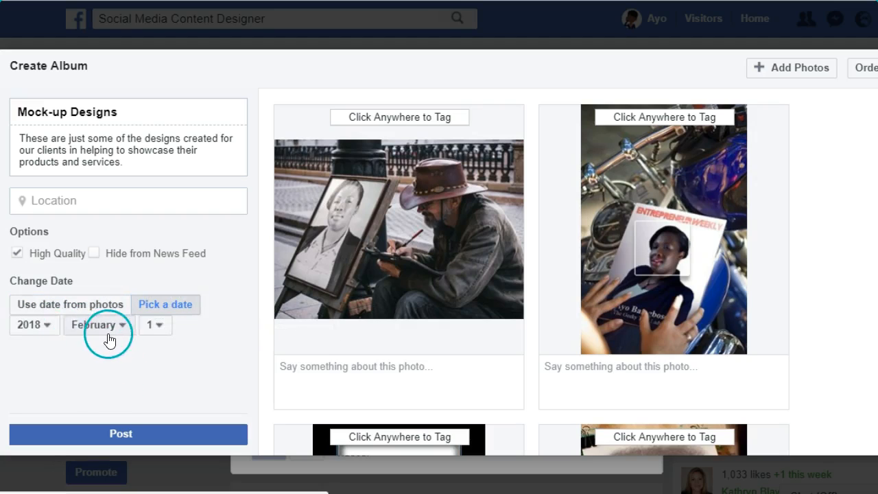
{"action": "left_click", "coordinate": [171, 307]}
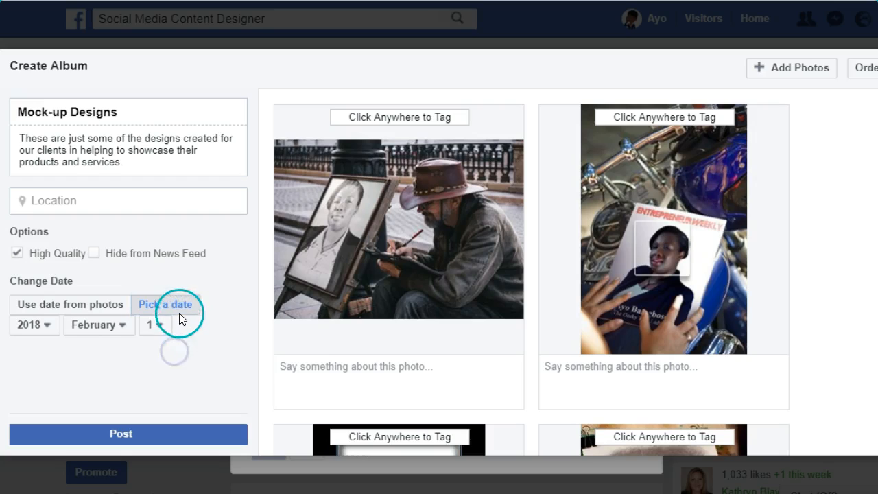
{"action": "left_click", "coordinate": [115, 352]}
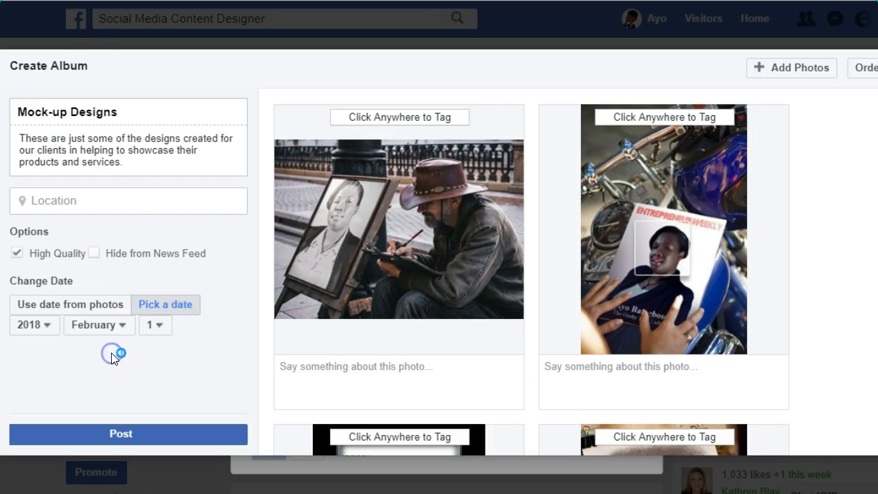
{"action": "left_click", "coordinate": [579, 91]}
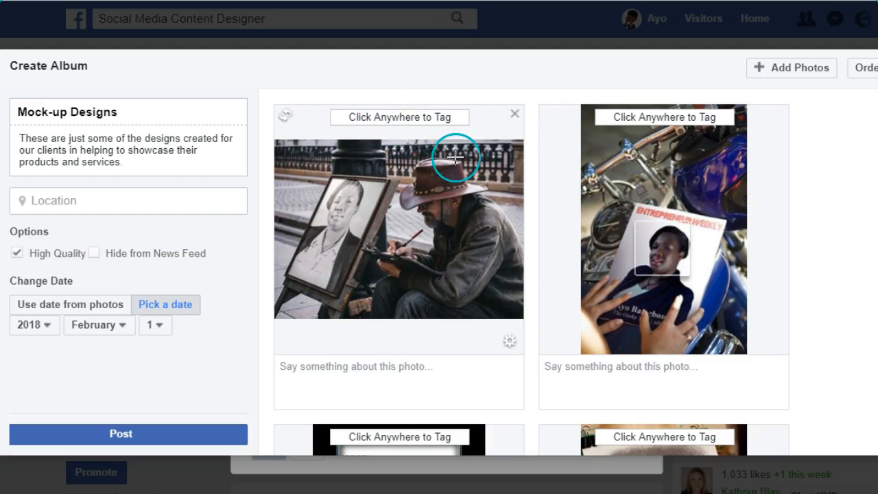
- Caption the first photo "Mock-up: This design was created for a consultancy business who were looking to show an artistic visual of what their business offers."
{"action": "left_click", "coordinate": [386, 366]}
{"action": "type", "text": "Mock-up: This design was"}
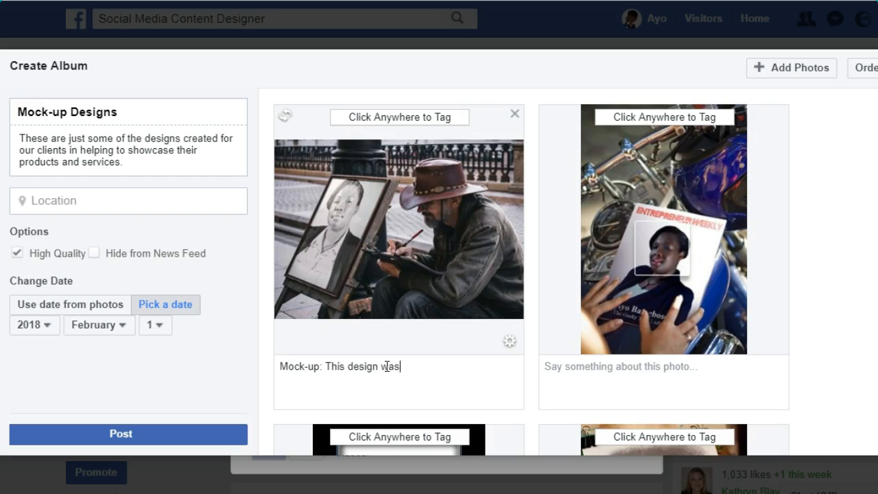
{"action": "type", "text": "created for a consultancy business who were looking to show an a"}
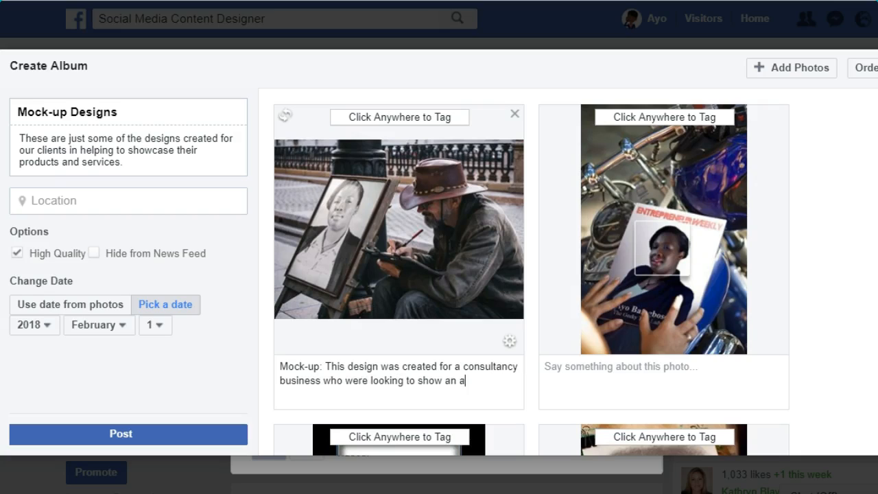
{"action": "type", "text": "rtistic visual of what their business offers."}
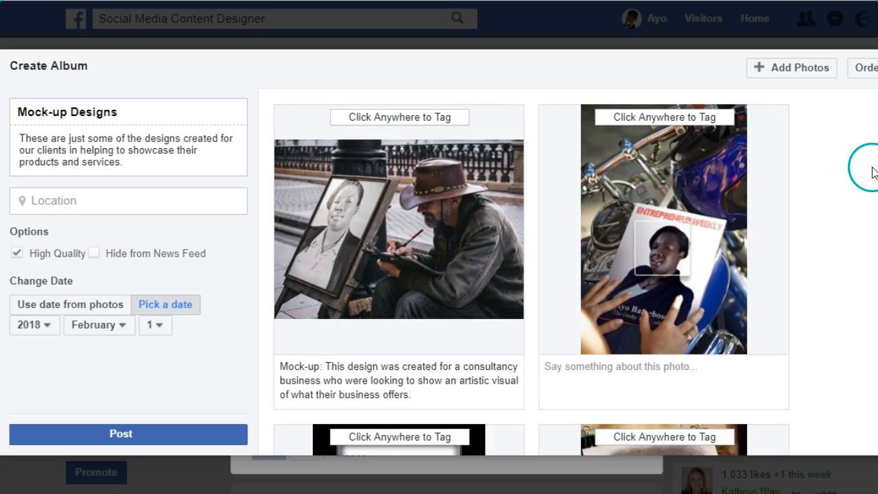
- Tag a suggested page on the first photo, the street artist drawing a portrait, by searching for "social media con"
{"action": "scroll", "coordinate": [873, 172], "scroll_direction": "down", "scroll_amount": 1}
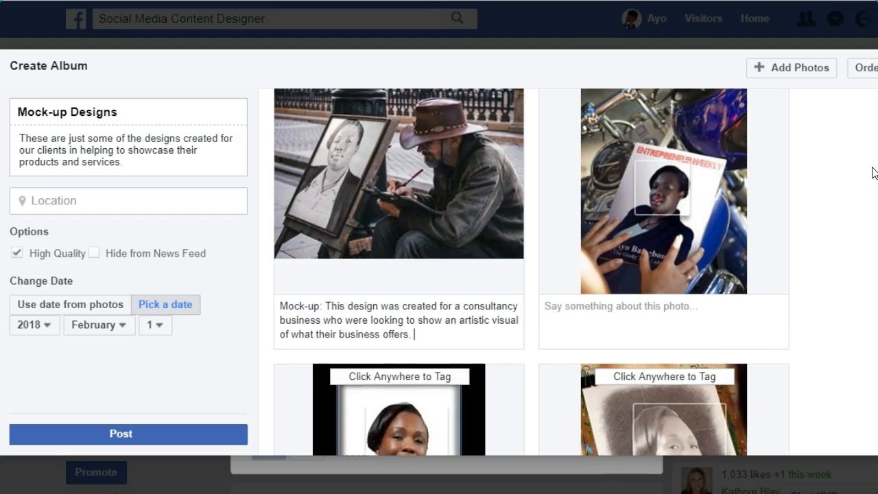
{"action": "scroll", "coordinate": [873, 172], "scroll_direction": "up", "scroll_amount": 1}
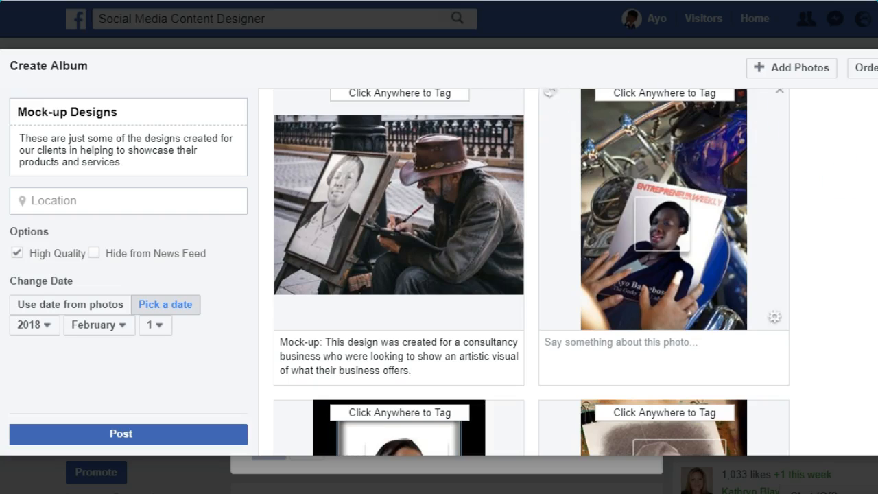
{"action": "scroll", "coordinate": [532, 271], "scroll_direction": "up", "scroll_amount": 1}
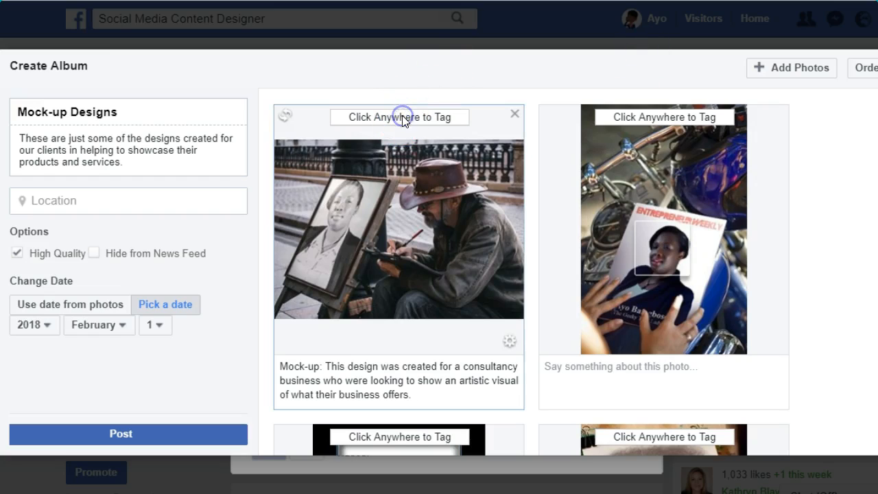
{"action": "left_click", "coordinate": [380, 220]}
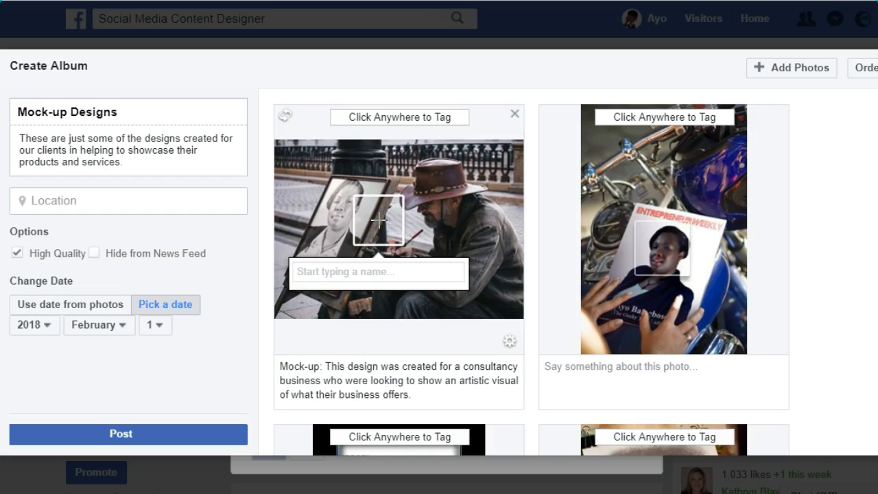
{"action": "type", "text": "social media"}
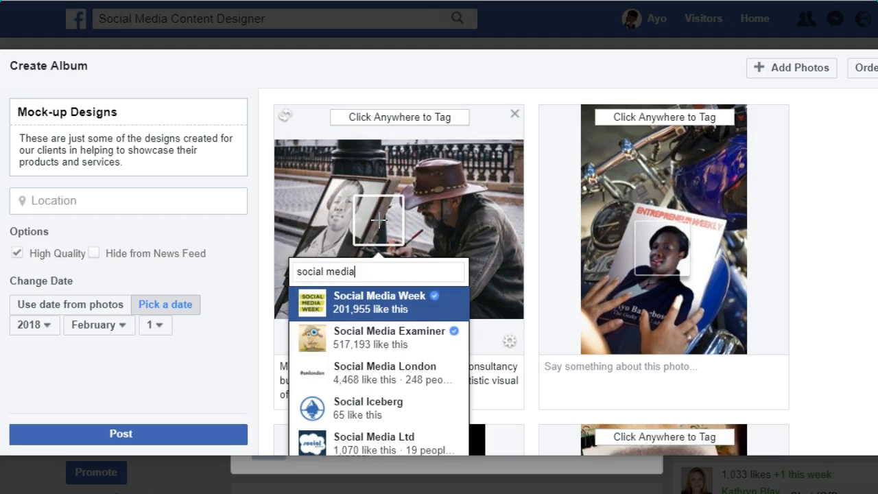
{"action": "type", "text": " des"}
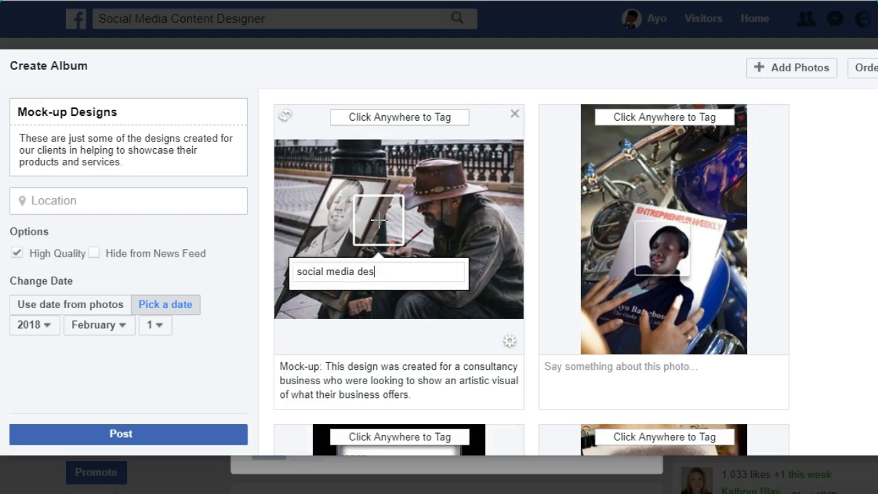
{"action": "type", "text": "i"}
{"action": "key", "text": "BackSpace"}
{"action": "key", "text": "BackSpace"}
{"action": "key", "text": "BackSpace"}
{"action": "key", "text": "BackSpace"}
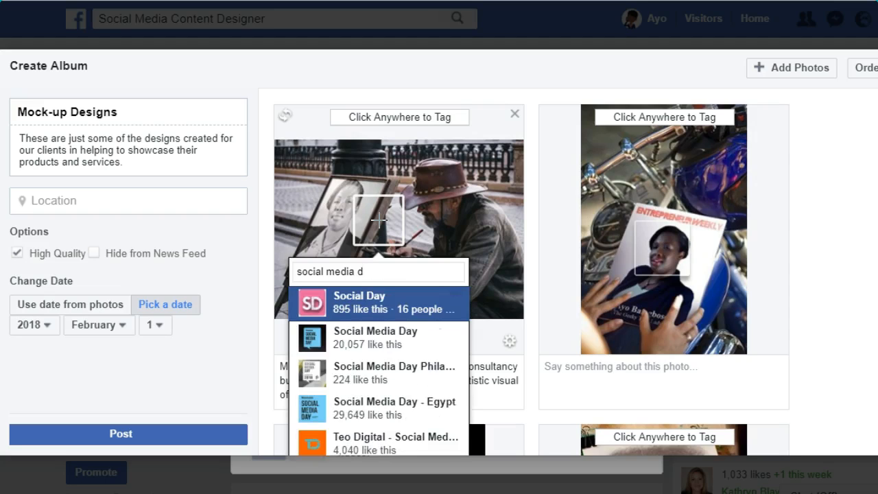
{"action": "type", "text": "con"}
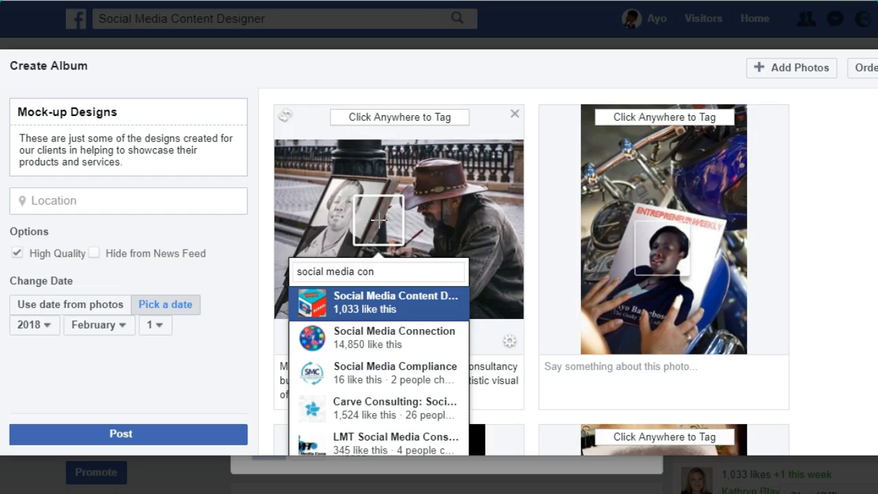
{"action": "left_click", "coordinate": [381, 304]}
{"action": "left_click", "coordinate": [439, 155]}
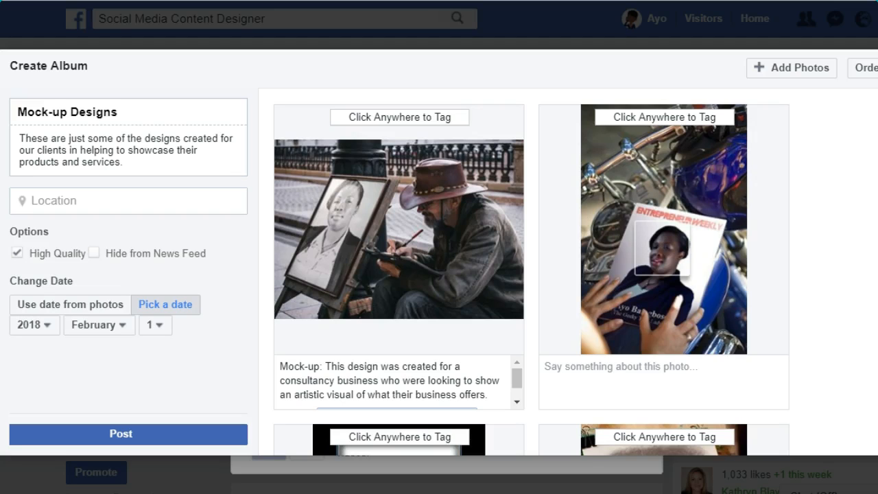
- Look through all the photos in the album and their caption fields
{"action": "scroll", "coordinate": [532, 272], "scroll_direction": "down", "scroll_amount": 5}
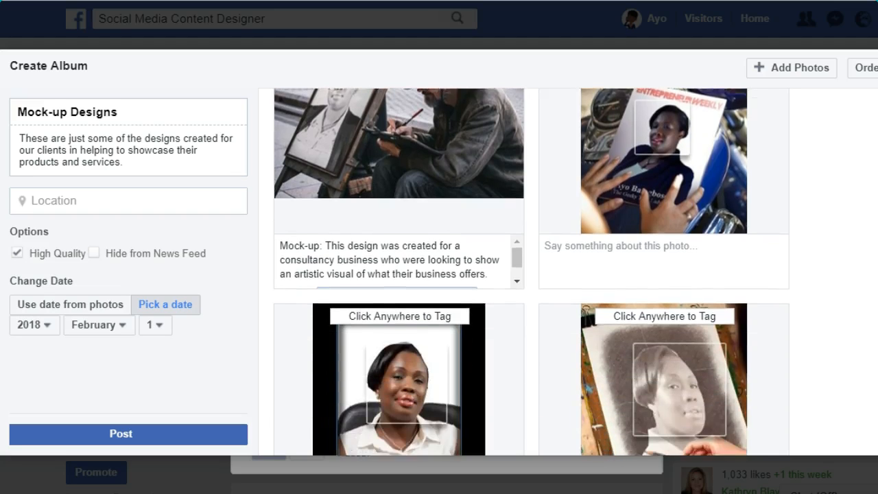
{"action": "scroll", "coordinate": [532, 272], "scroll_direction": "down", "scroll_amount": 3}
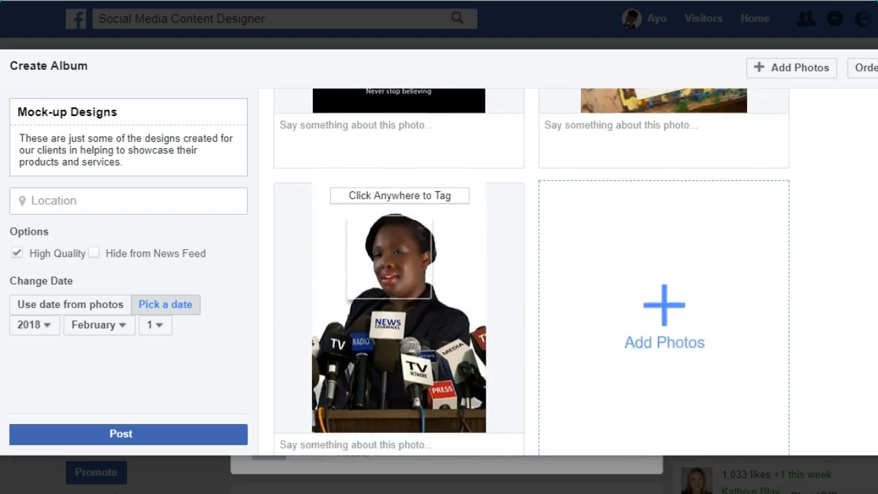
{"action": "scroll", "coordinate": [532, 272], "scroll_direction": "up", "scroll_amount": 4}
{"action": "scroll", "coordinate": [531, 271], "scroll_direction": "up", "scroll_amount": 5}
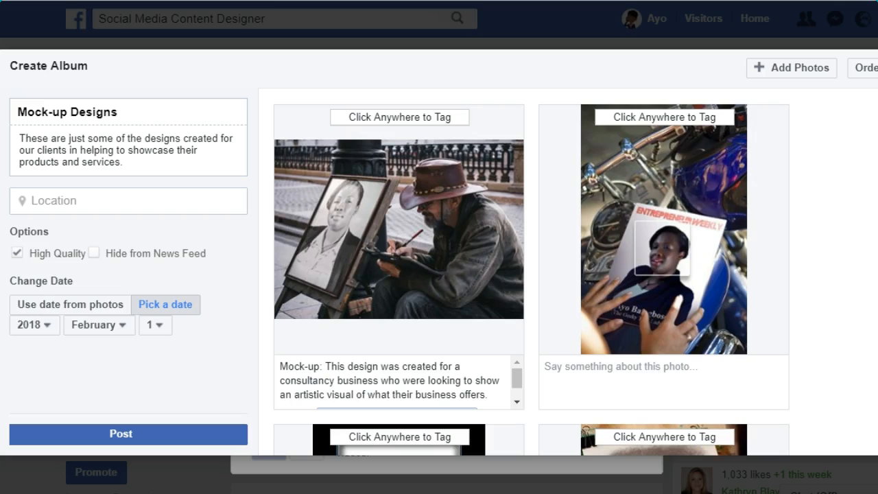
{"action": "scroll", "coordinate": [531, 271], "scroll_direction": "down", "scroll_amount": 9}
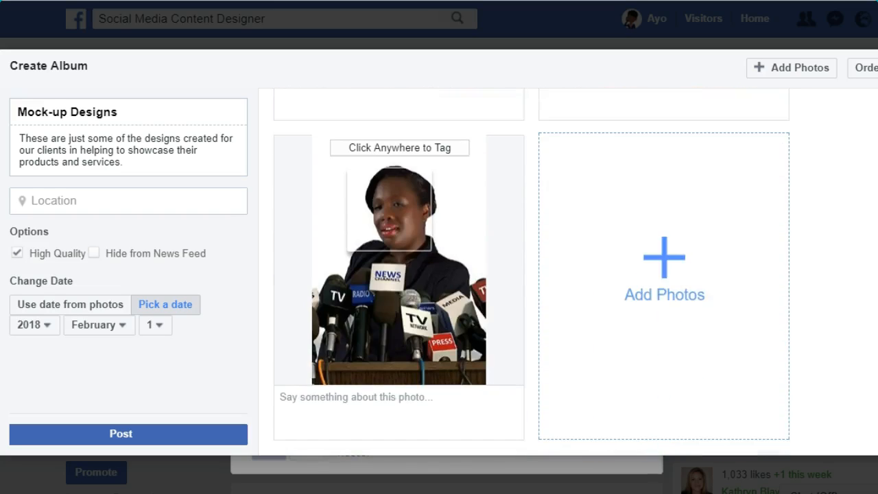
{"action": "scroll", "coordinate": [532, 272], "scroll_direction": "up", "scroll_amount": 8}
{"action": "scroll", "coordinate": [433, 214], "scroll_direction": "up", "scroll_amount": 1}
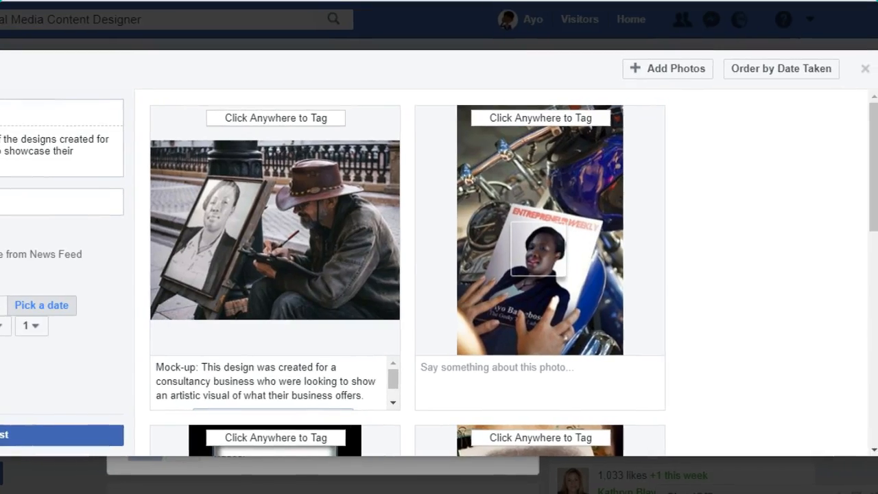
- Reorder the album photos so the street artist picture comes second and the "Keep Going" poster comes fourth
{"action": "left_click", "coordinate": [777, 74]}
{"action": "left_click_drag", "start_coordinate": [294, 143], "coordinate": [501, 177]}
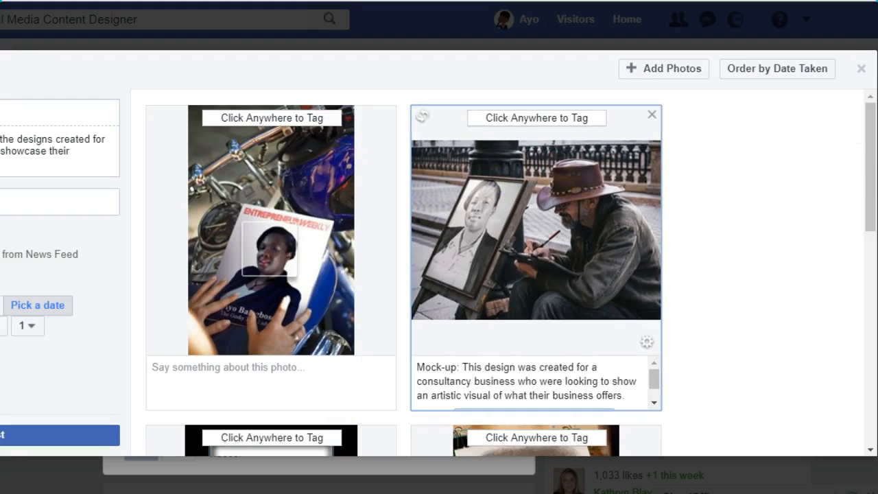
{"action": "left_click_drag", "start_coordinate": [874, 161], "coordinate": [874, 248]}
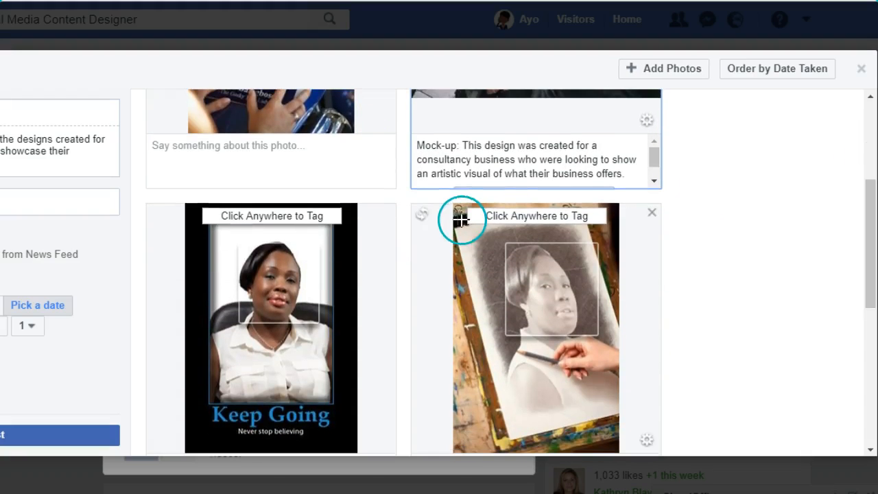
{"action": "mouse_move", "coordinate": [336, 372]}
{"action": "left_mouse_down"}
{"action": "mouse_move", "coordinate": [604, 329]}
{"action": "mouse_move", "coordinate": [608, 346]}
{"action": "left_mouse_up"}
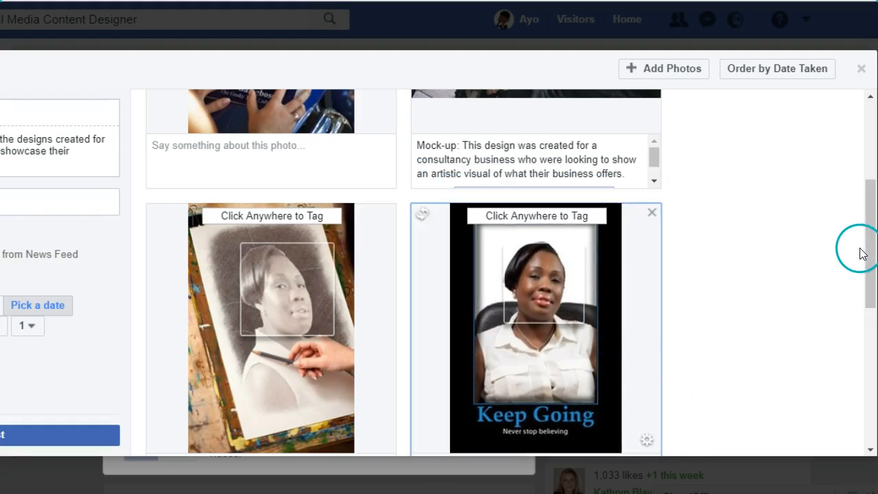
- Hide the album from the News Feed and post it
{"action": "left_click_drag", "start_coordinate": [876, 256], "coordinate": [874, 389]}
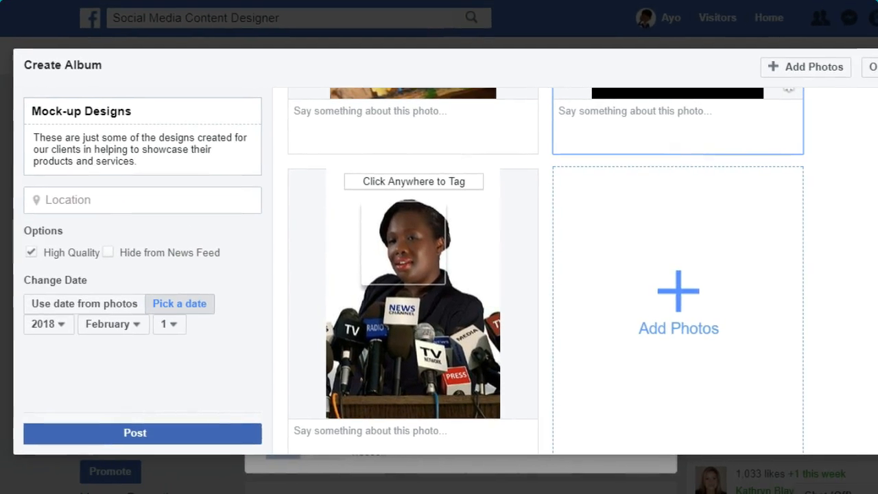
{"action": "left_click", "coordinate": [110, 253]}
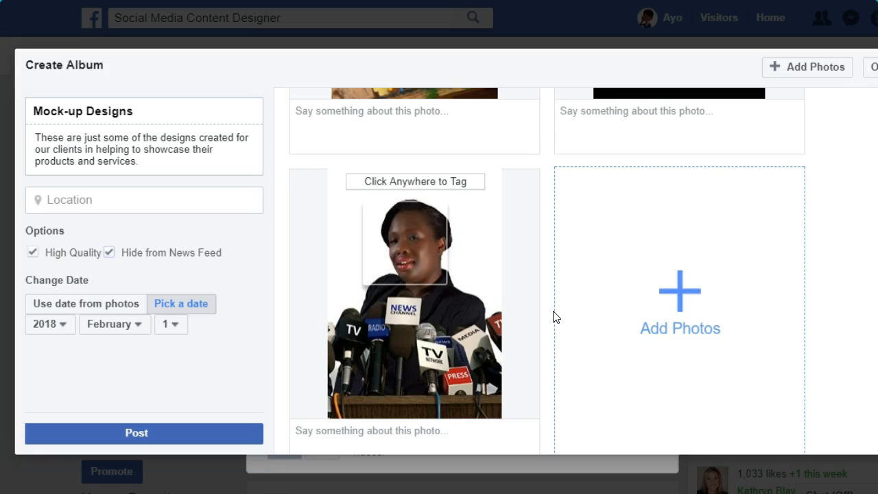
{"action": "left_click", "coordinate": [140, 433]}
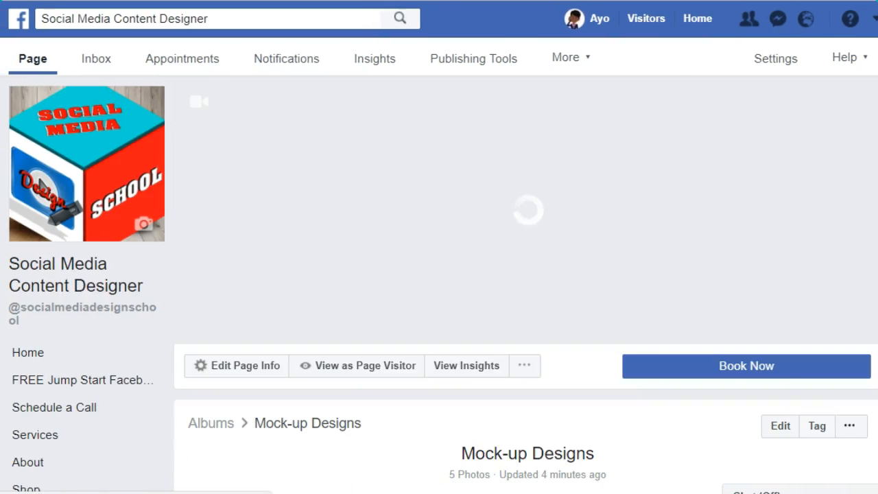
- Look over the posted Mock-up Designs album, checking its description, photo order and sharing options
{"action": "scroll", "coordinate": [528, 209], "scroll_direction": "down", "scroll_amount": 4}
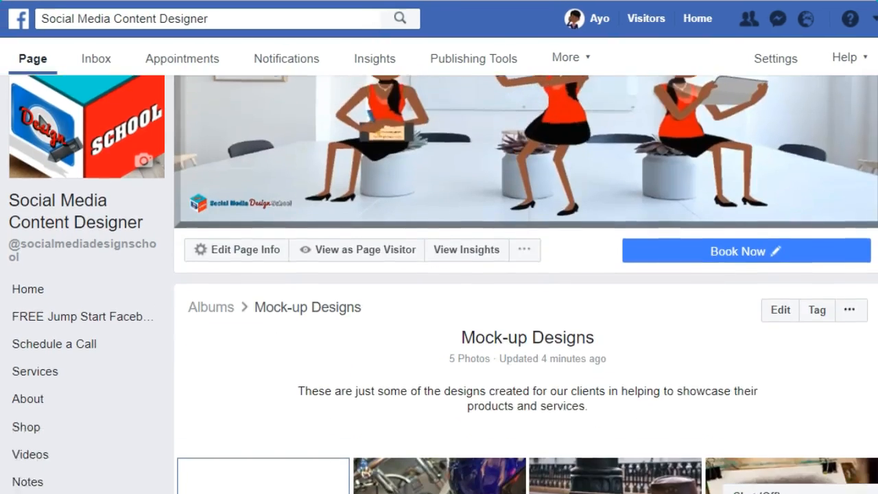
{"action": "scroll", "coordinate": [527, 284], "scroll_direction": "down", "scroll_amount": 1}
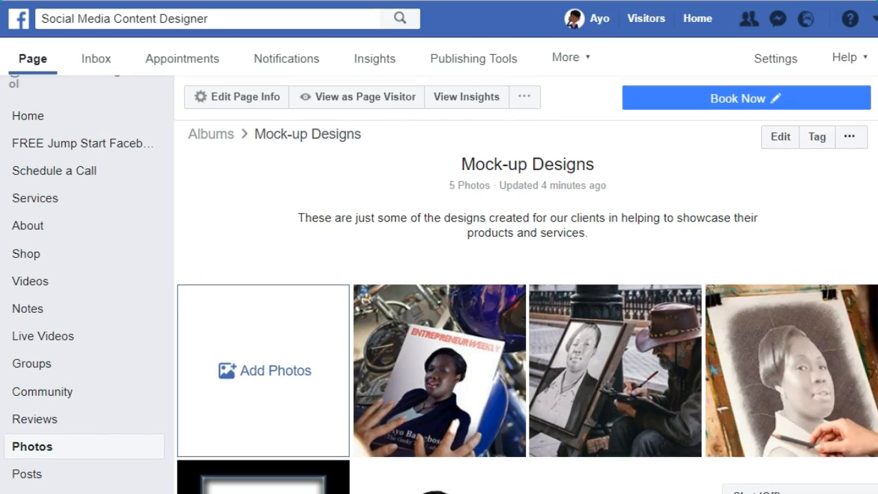
{"action": "scroll", "coordinate": [527, 284], "scroll_direction": "down", "scroll_amount": 1}
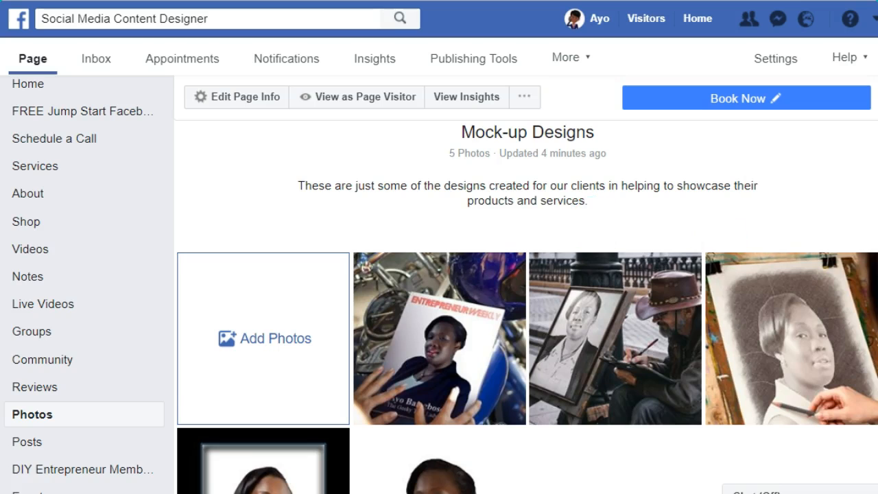
{"action": "scroll", "coordinate": [527, 284], "scroll_direction": "down", "scroll_amount": 3}
{"action": "scroll", "coordinate": [527, 284], "scroll_direction": "up", "scroll_amount": 3}
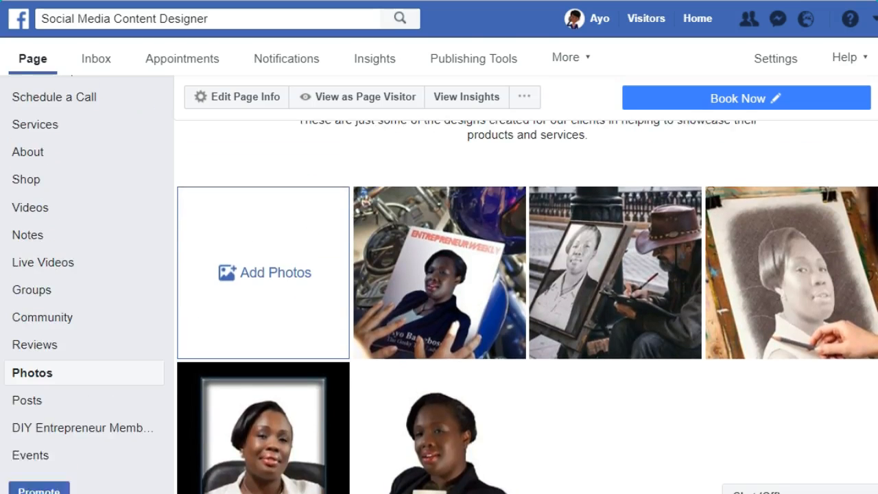
{"action": "scroll", "coordinate": [527, 284], "scroll_direction": "down", "scroll_amount": 3}
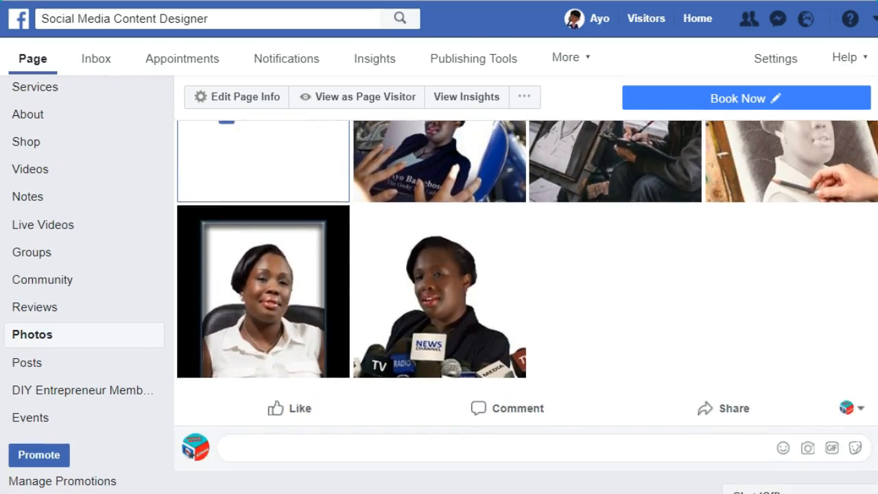
{"action": "scroll", "coordinate": [527, 283], "scroll_direction": "up", "scroll_amount": 2}
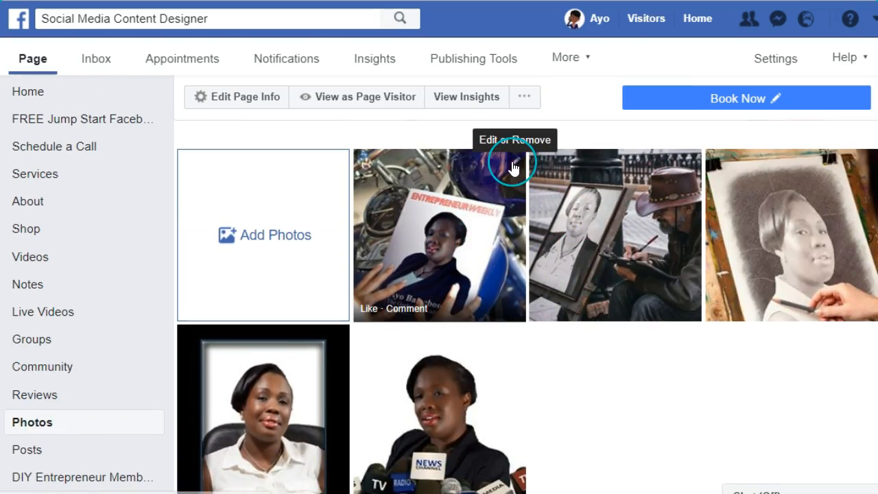
{"action": "left_click", "coordinate": [565, 201]}
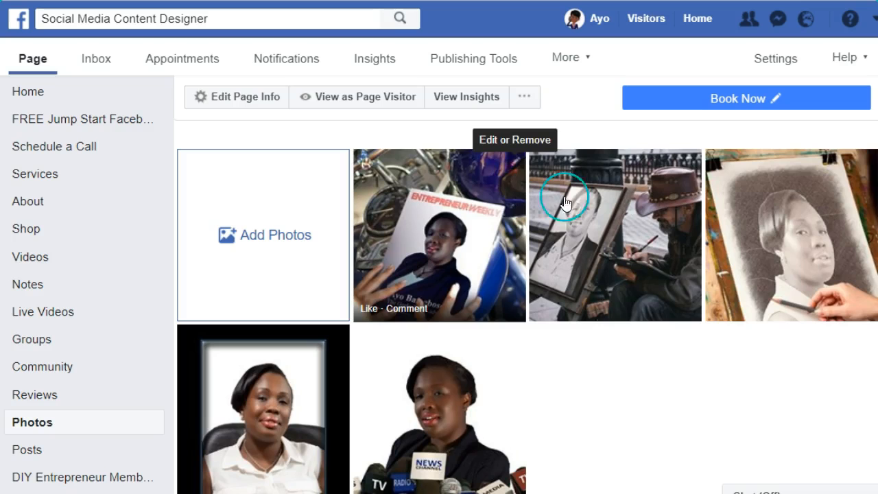
{"action": "scroll", "coordinate": [525, 307], "scroll_direction": "down", "scroll_amount": 3}
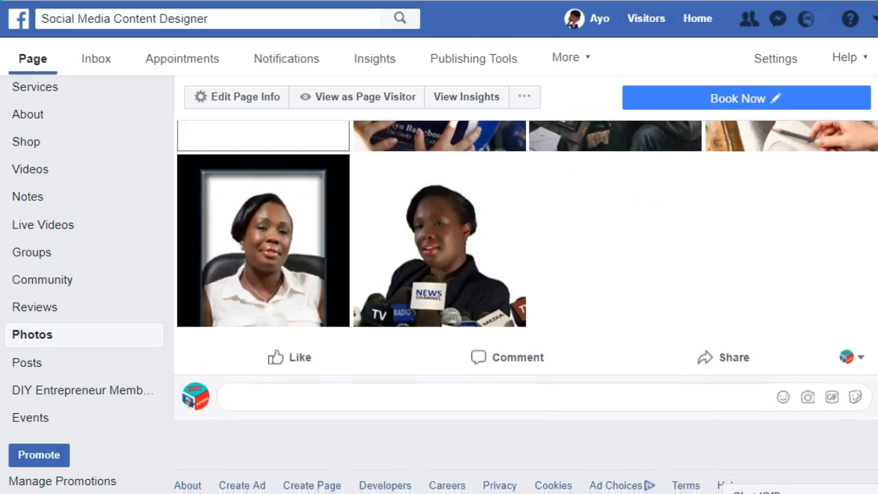
{"action": "scroll", "coordinate": [525, 306], "scroll_direction": "up", "scroll_amount": 3}
{"action": "scroll", "coordinate": [526, 307], "scroll_direction": "up", "scroll_amount": 3}
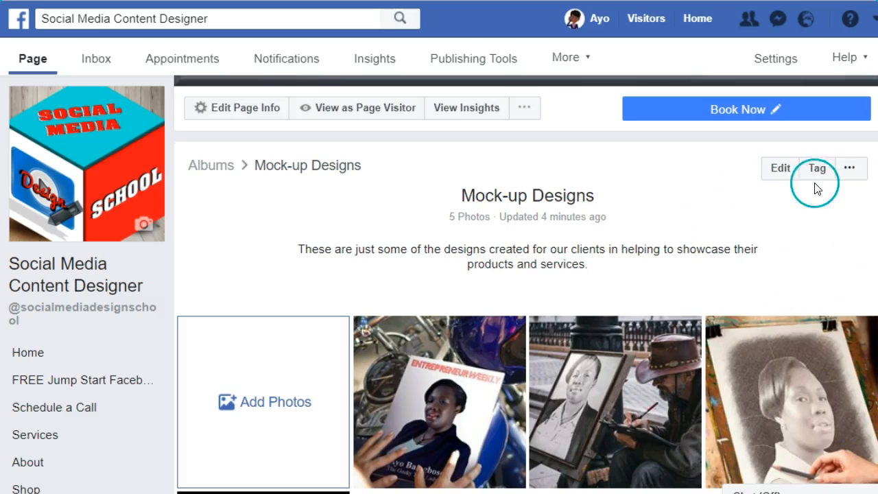
- Copy the link to the Mock-up Designs album and dismiss the confirmation dialog
{"action": "left_click", "coordinate": [850, 172]}
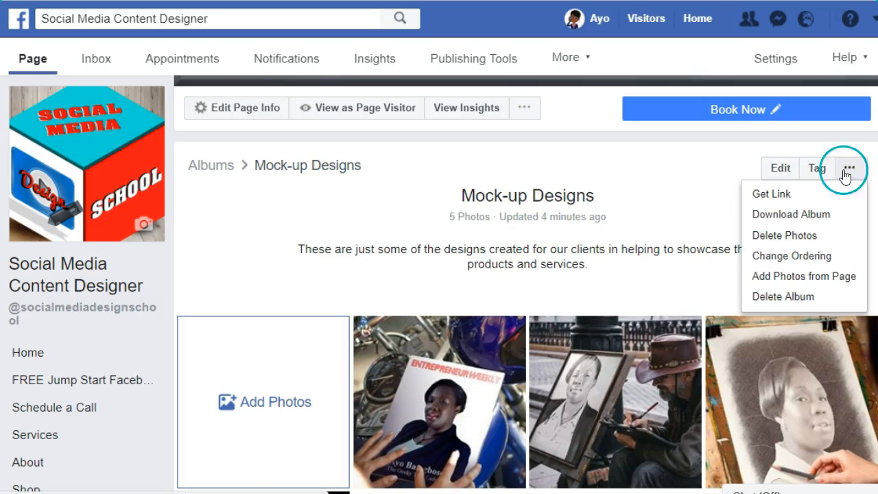
{"action": "left_click", "coordinate": [792, 196]}
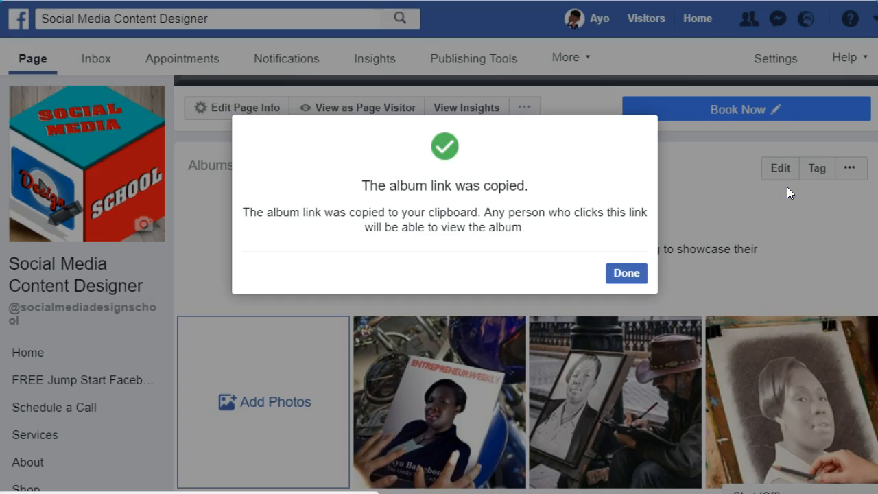
{"action": "left_click", "coordinate": [632, 277]}
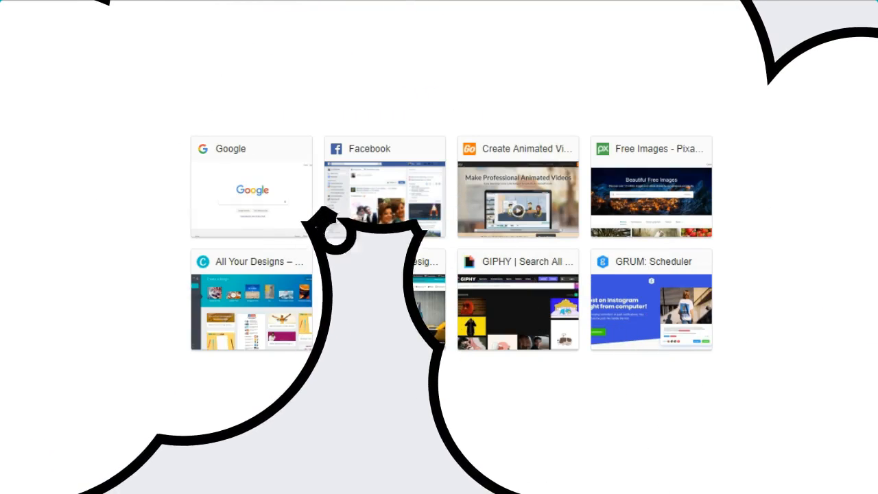
- Open the copied album link in a new browser tab and view the album page it leads to
{"action": "key", "text": "ctrl+v"}
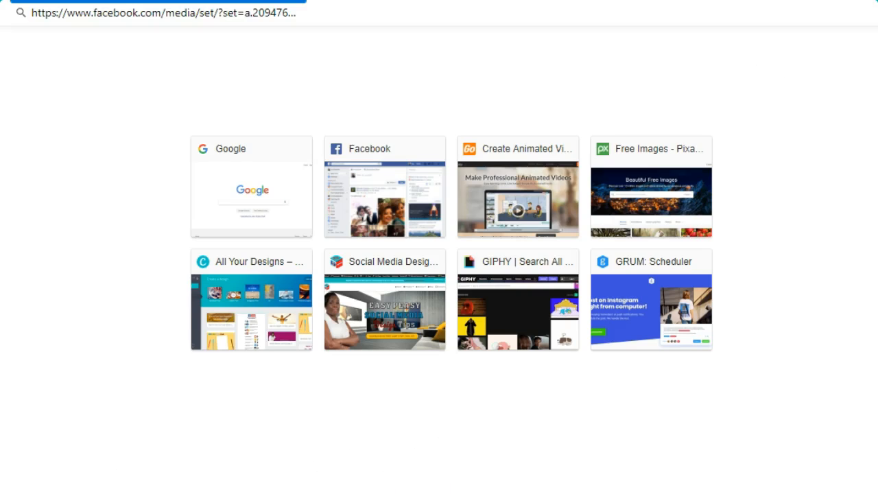
{"action": "key", "text": "Return"}
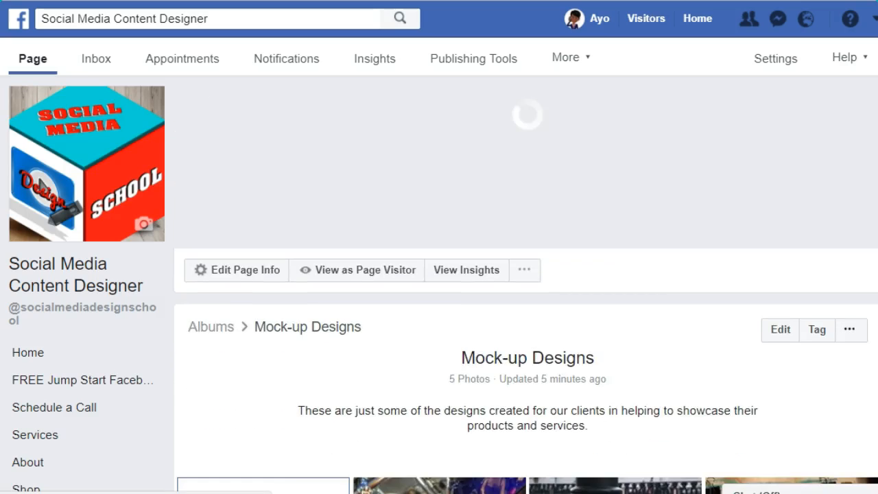
{"action": "scroll", "coordinate": [527, 284], "scroll_direction": "down", "scroll_amount": 3}
{"action": "scroll", "coordinate": [527, 284], "scroll_direction": "up", "scroll_amount": 3}
{"action": "scroll", "coordinate": [527, 284], "scroll_direction": "up", "scroll_amount": 3}
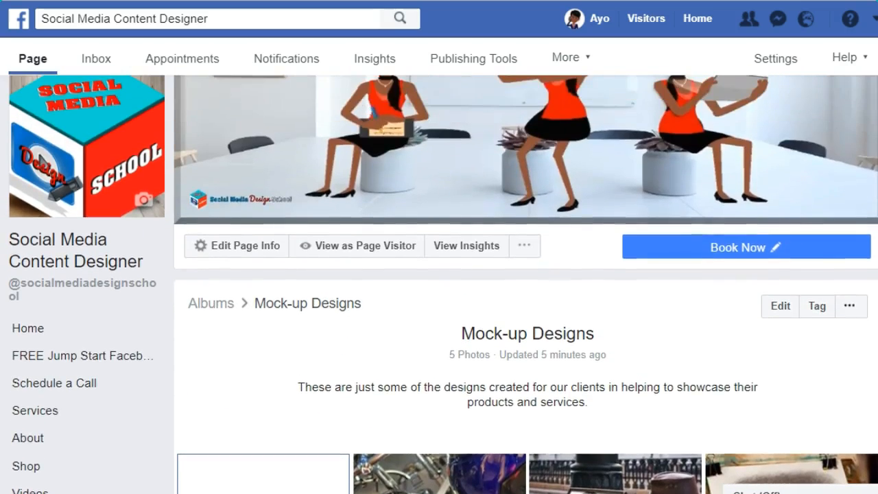
{"action": "scroll", "coordinate": [527, 284], "scroll_direction": "up", "scroll_amount": 1}
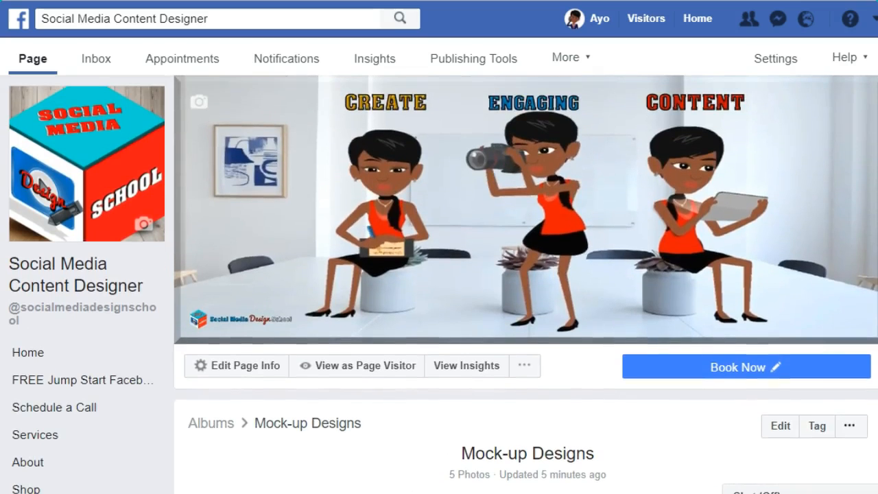